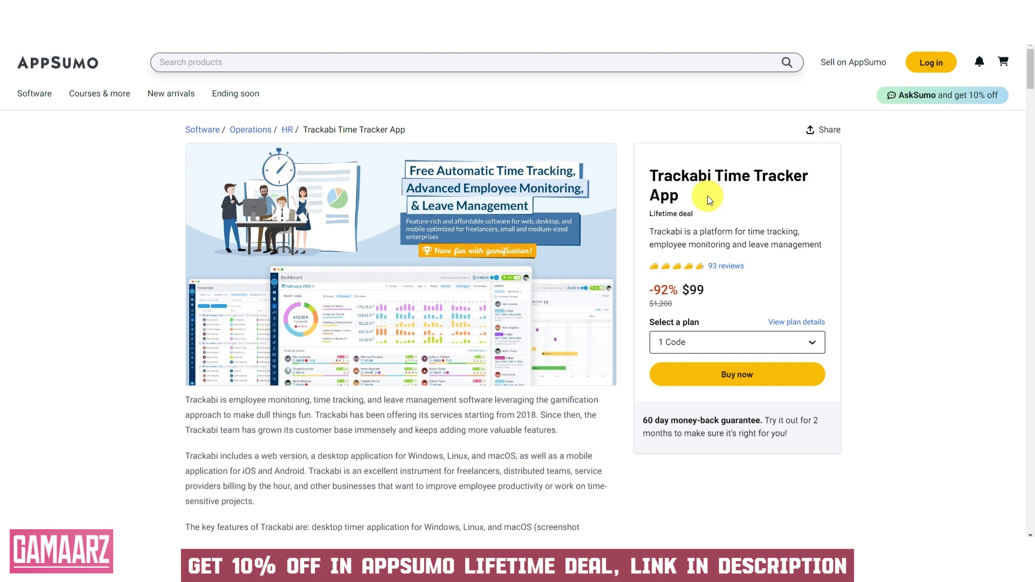
# Highlight the Lifetime deal label and the discounted price
pyautogui.moveTo(652, 212); pyautogui.dragTo(724, 218)
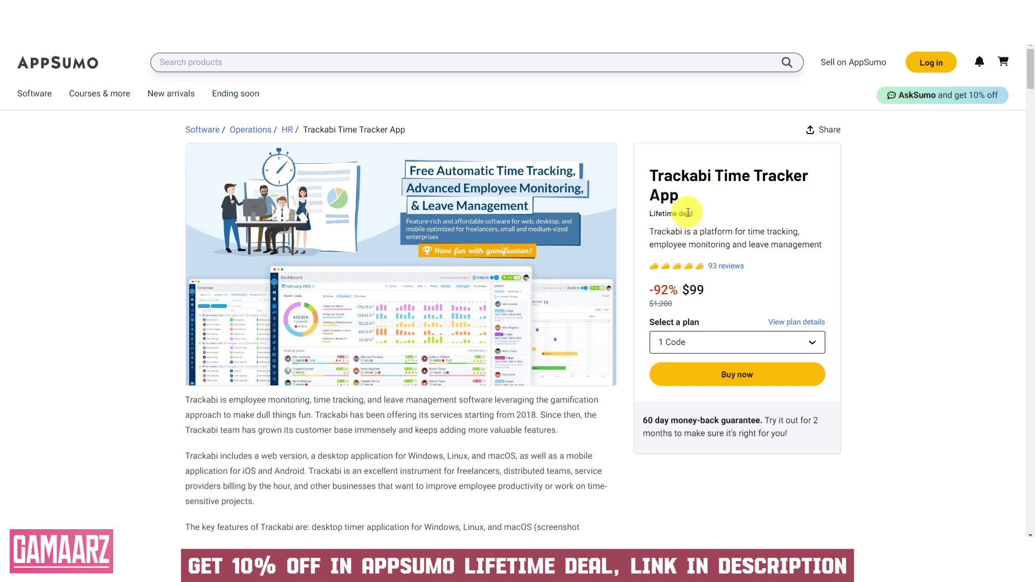
pyautogui.click(725, 218)
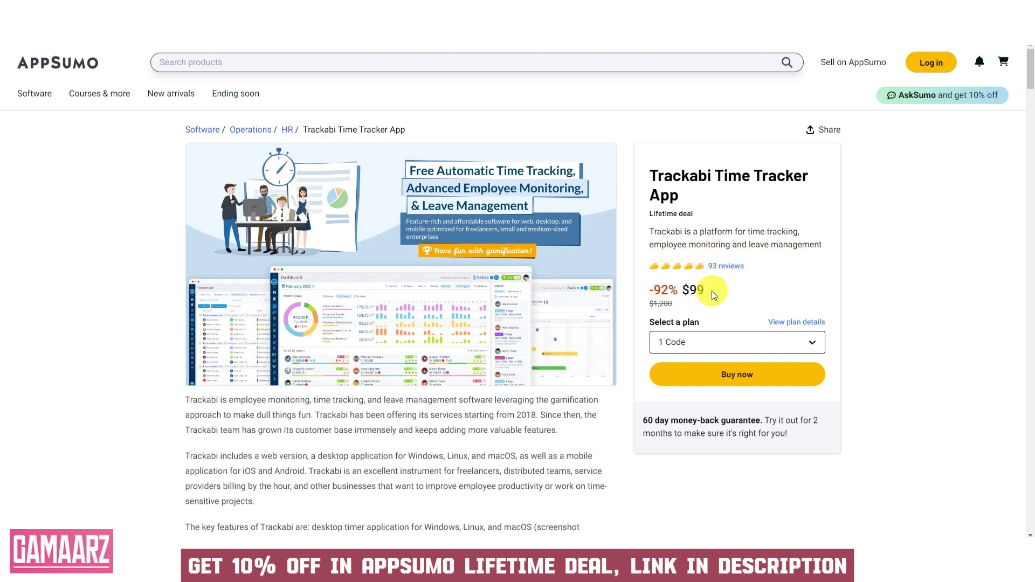
pyautogui.moveTo(710, 290); pyautogui.dragTo(702, 290)
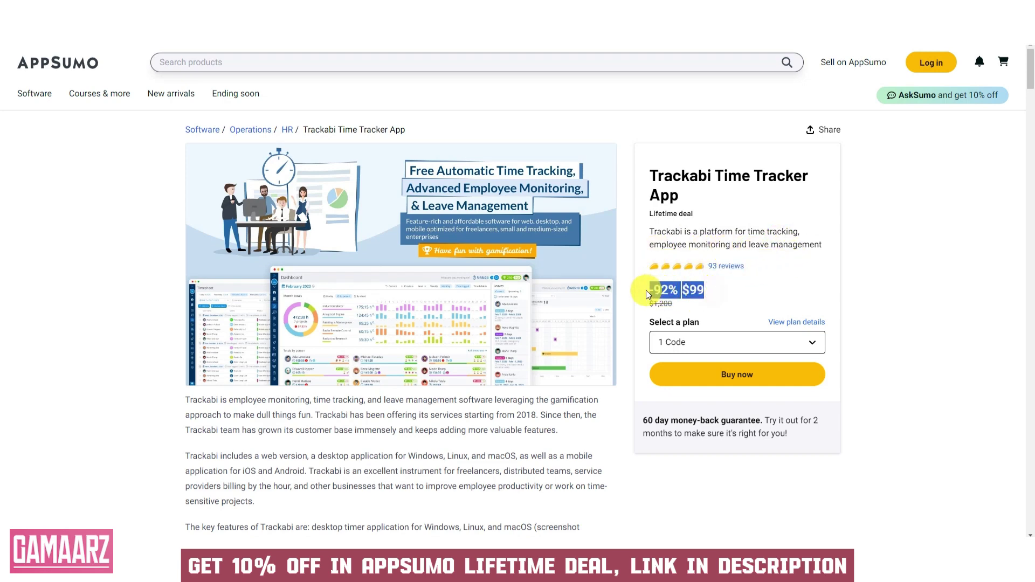
# Compare the 2-code and 3-code plan prices, then switch back to the 1-code plan
pyautogui.click(762, 342)
pyautogui.click(711, 391)
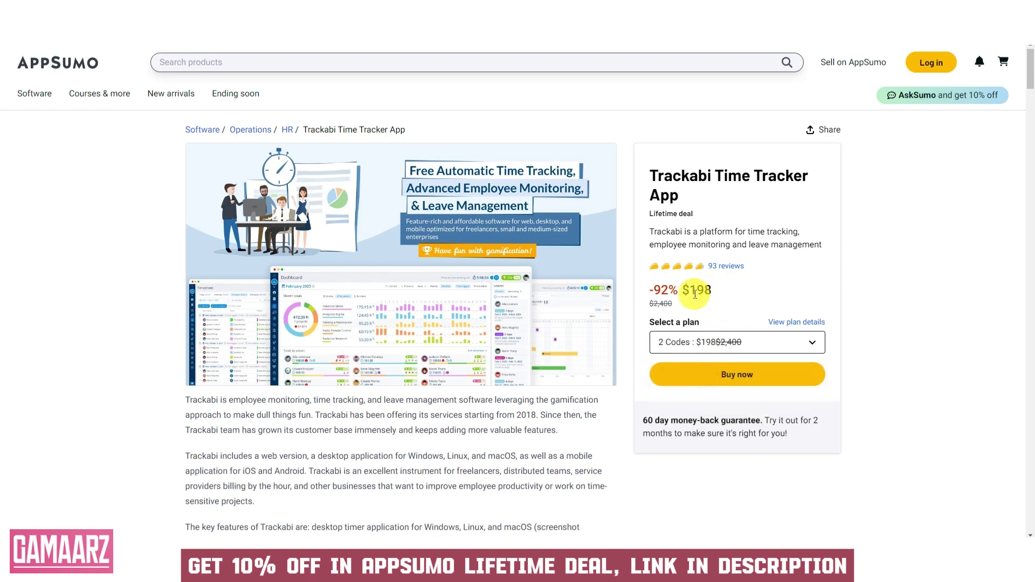
pyautogui.click(704, 346)
pyautogui.click(689, 408)
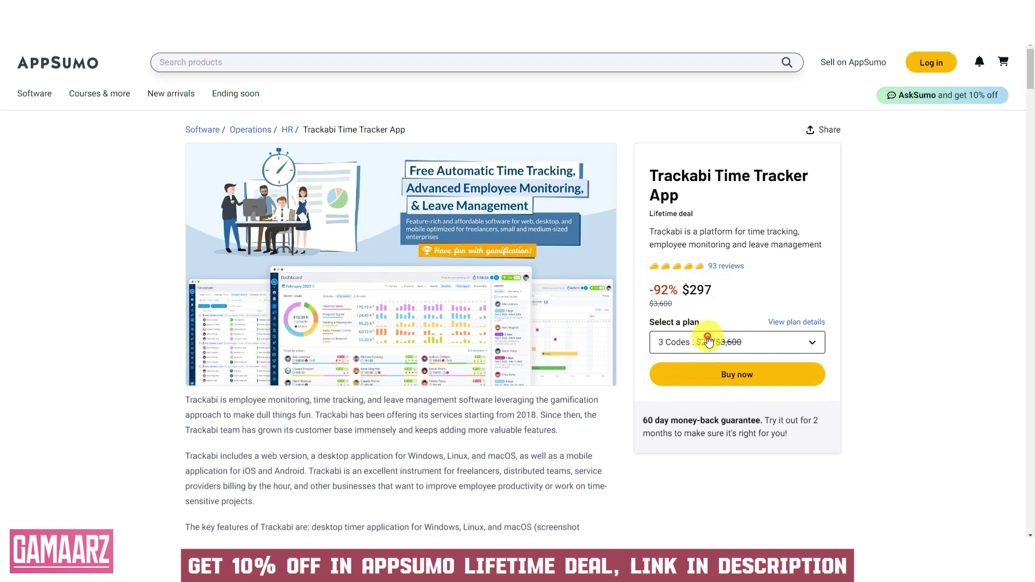
pyautogui.click(708, 342)
pyautogui.click(712, 371)
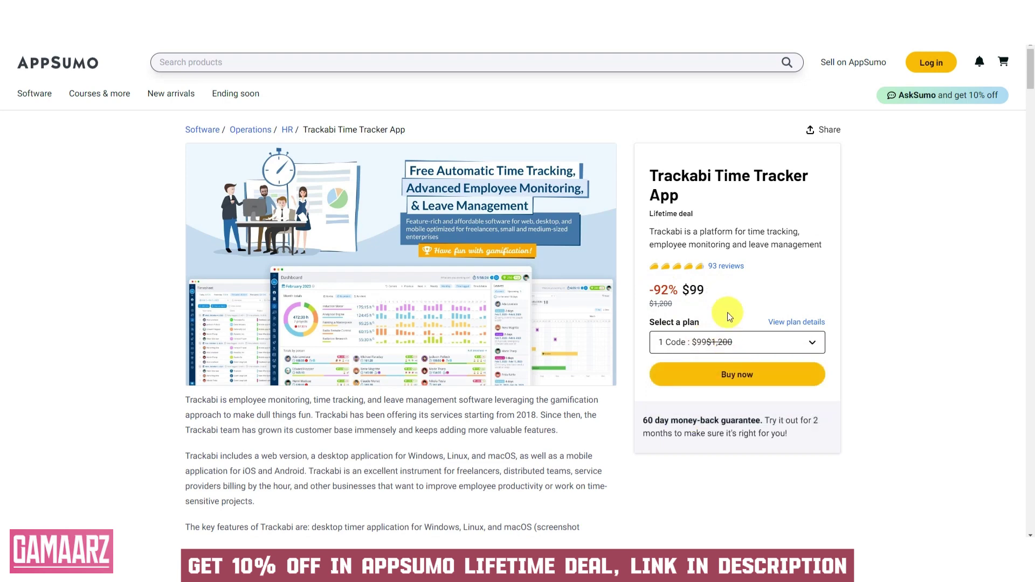
# Highlight the money-back guarantee paragraph and open the product image gallery
pyautogui.tripleClick(695, 417)
pyautogui.click(808, 429)
pyautogui.click(741, 380)
pyautogui.click(425, 275)
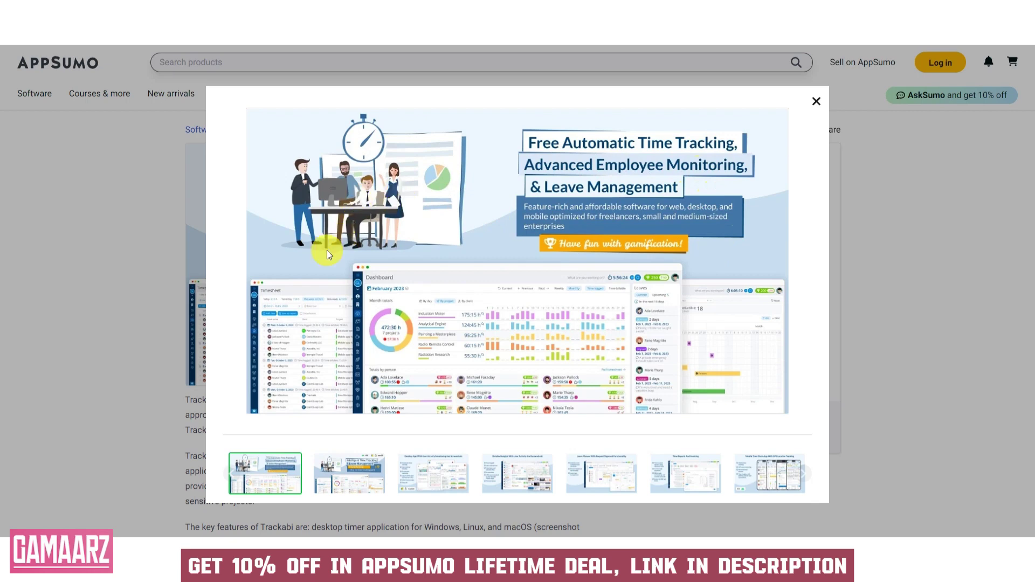
# View the video, Desktop App, Detailed Insights, Leave Planner, Reports and Mobile Time Clock slides, then close
pyautogui.click(348, 479)
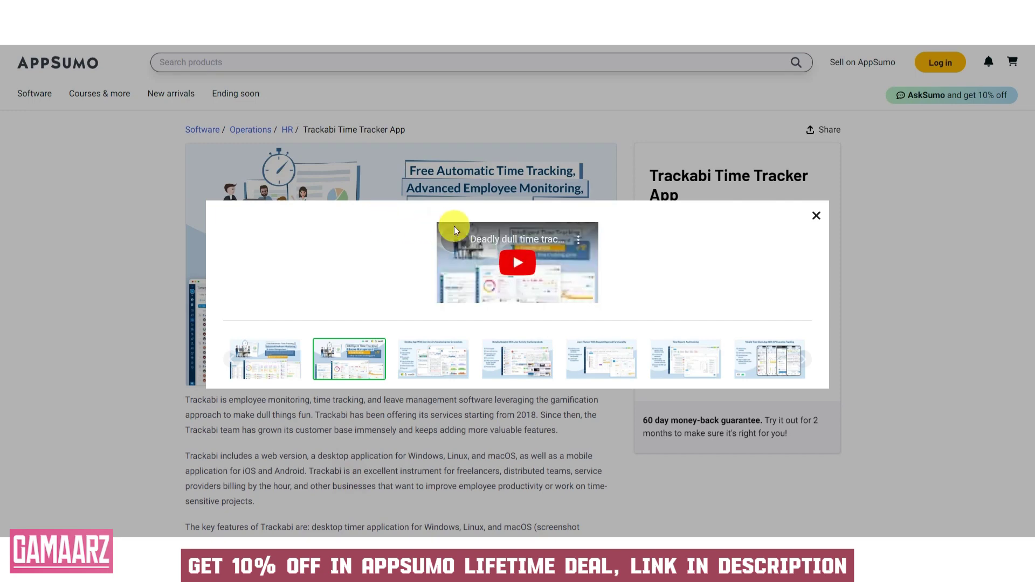
pyautogui.click(435, 365)
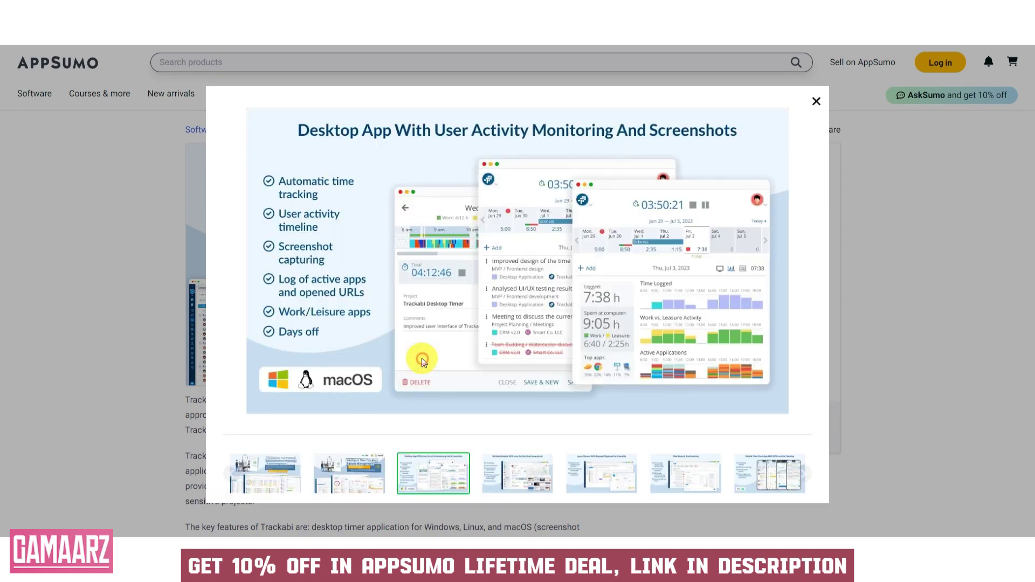
pyautogui.click(515, 481)
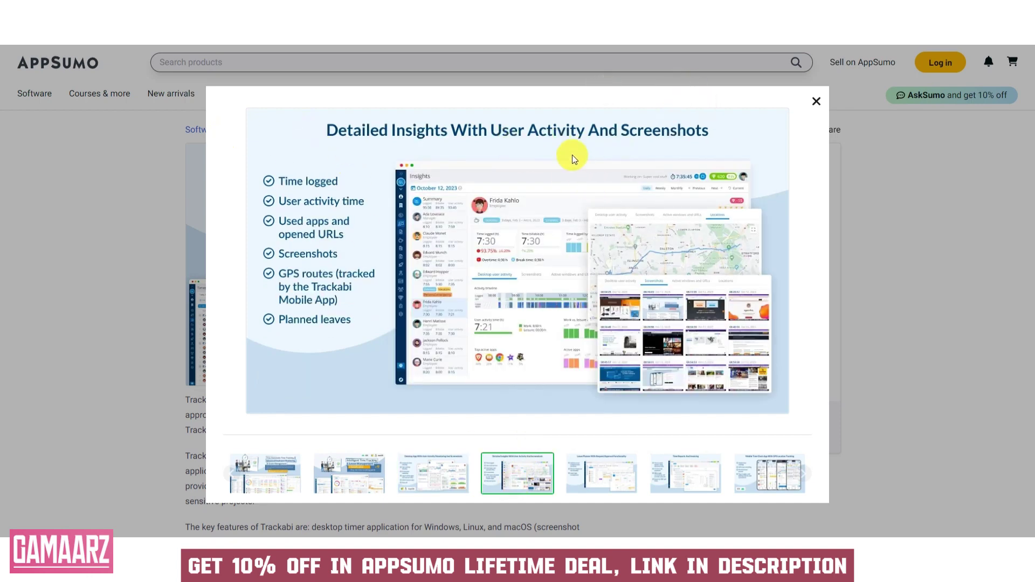
pyautogui.click(598, 475)
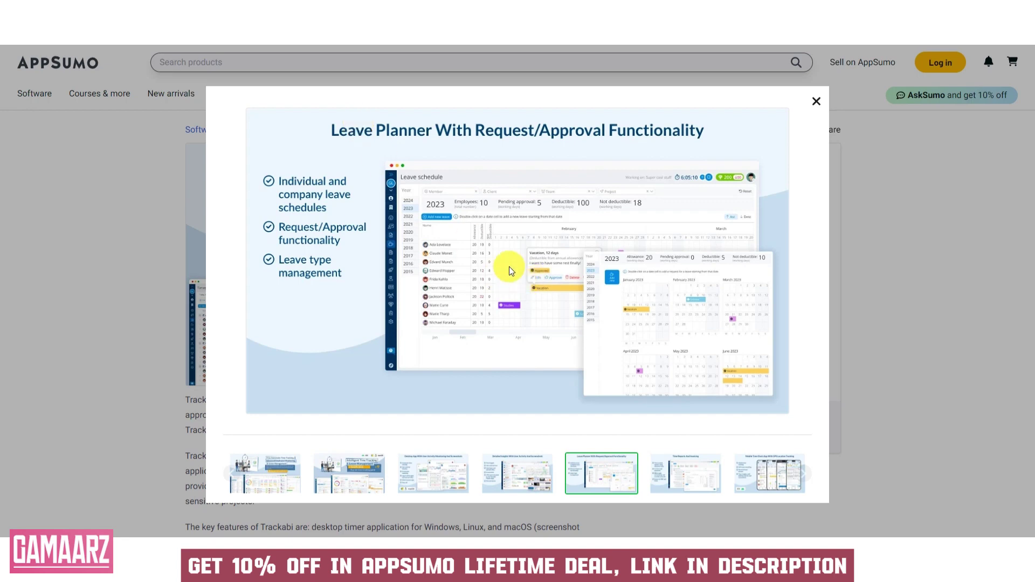
pyautogui.click(670, 473)
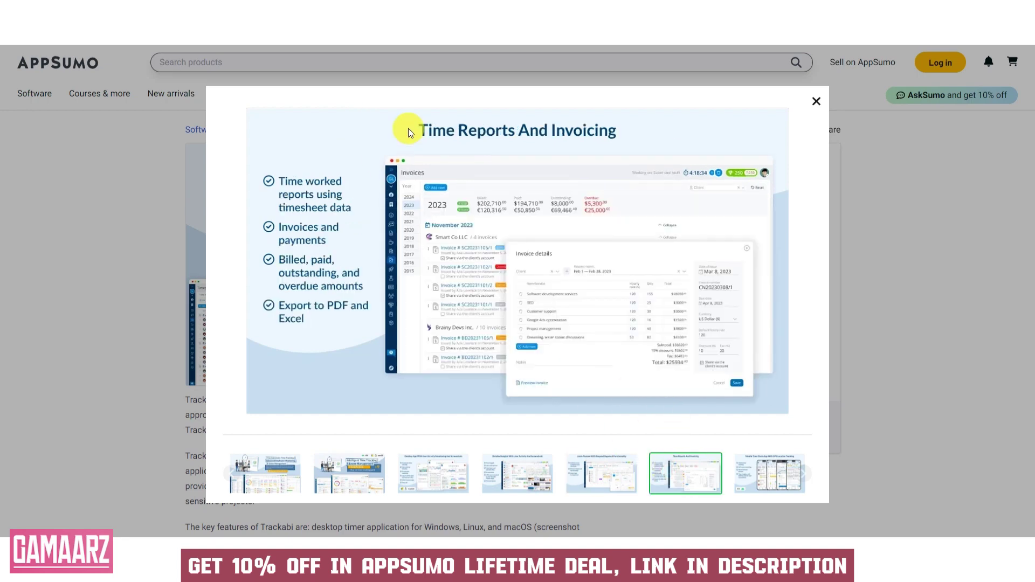
pyautogui.click(756, 470)
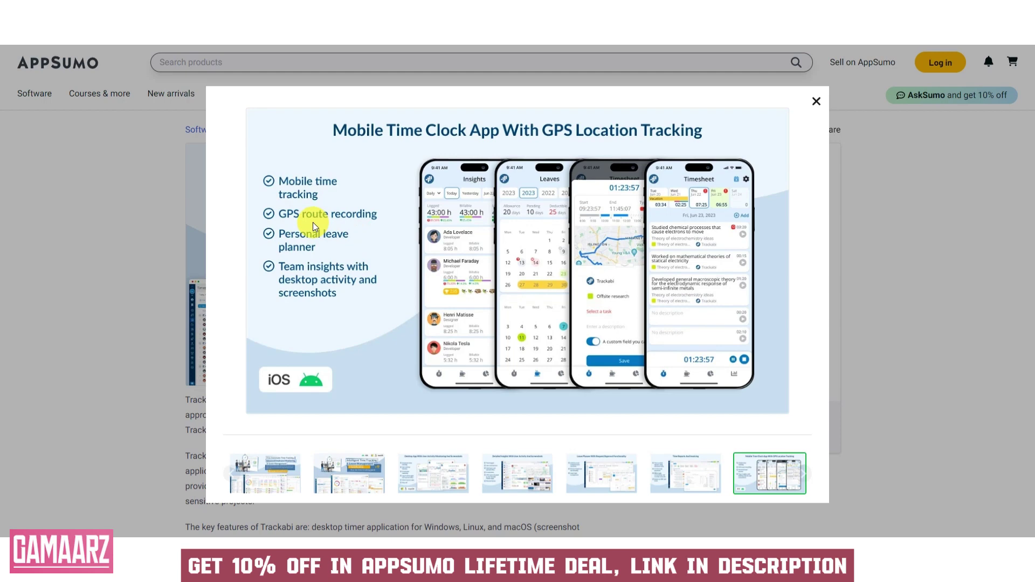
pyautogui.moveTo(773, 469); pyautogui.dragTo(731, 471)
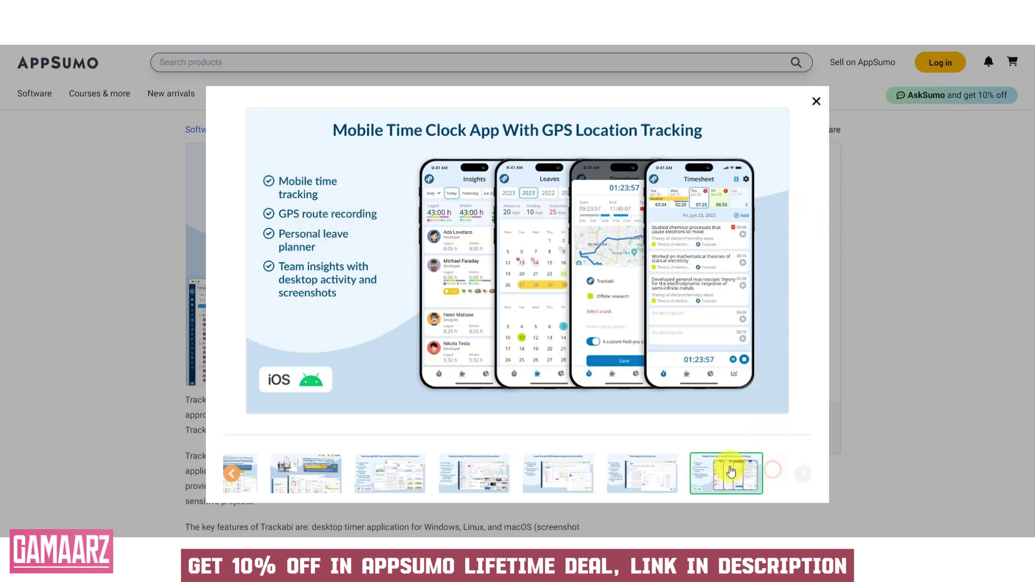
pyautogui.click(817, 101)
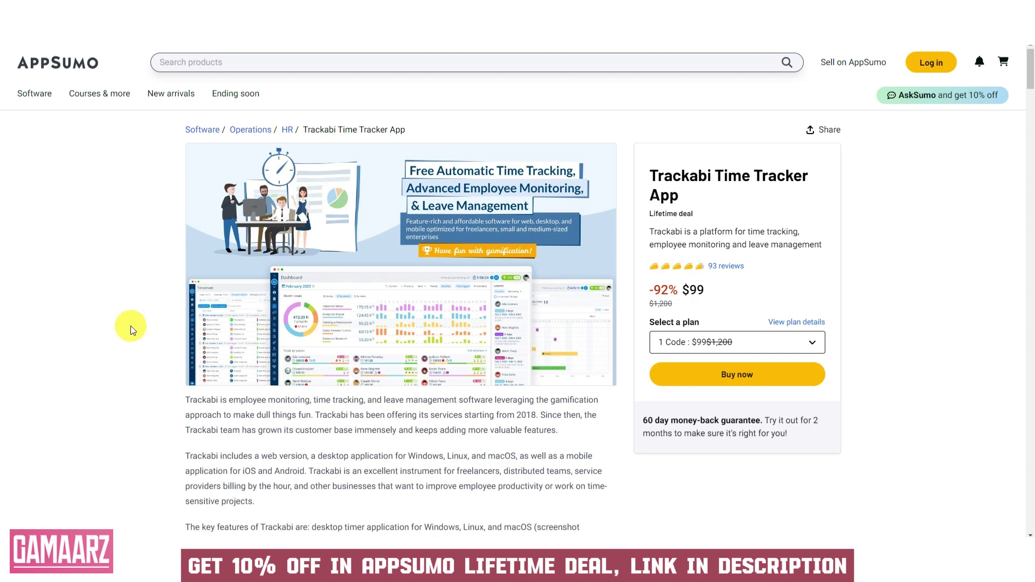
pyautogui.scroll(-5, 134, 345)
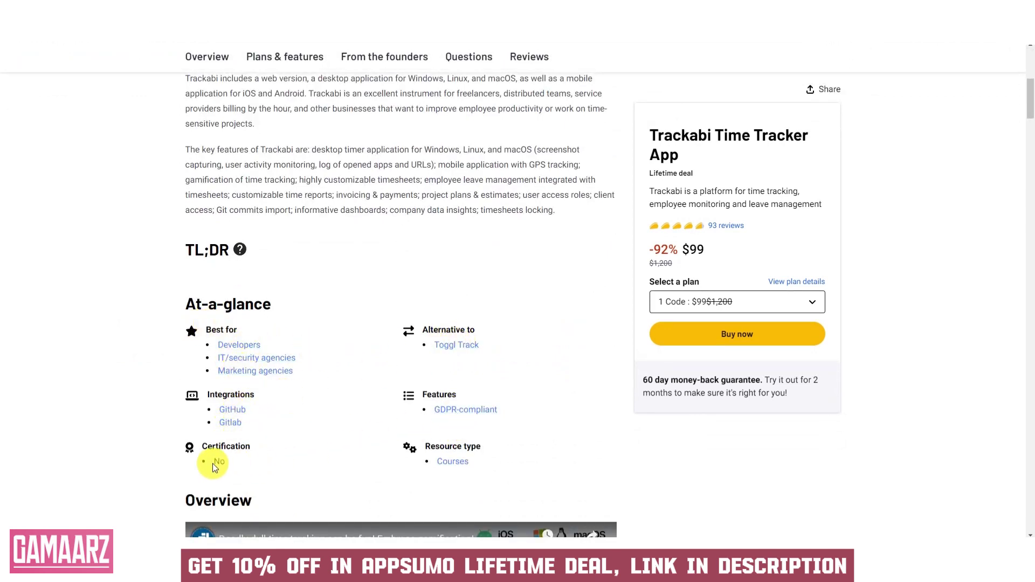
pyautogui.scroll(-1, 154, 444)
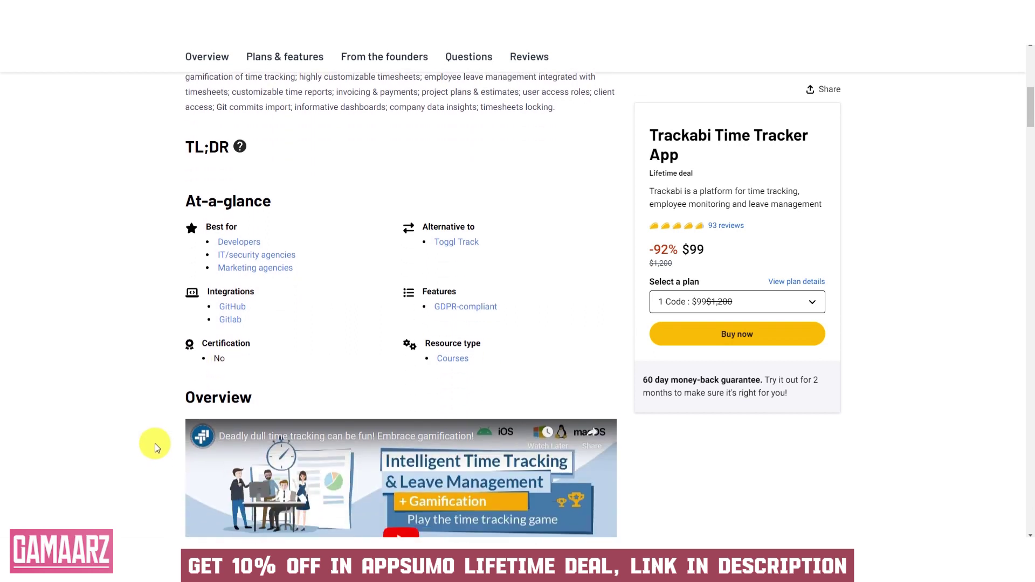
pyautogui.scroll(-1, 155, 443)
pyautogui.scroll(-1, 154, 442)
pyautogui.scroll(-1, 152, 443)
pyautogui.scroll(-1, 149, 443)
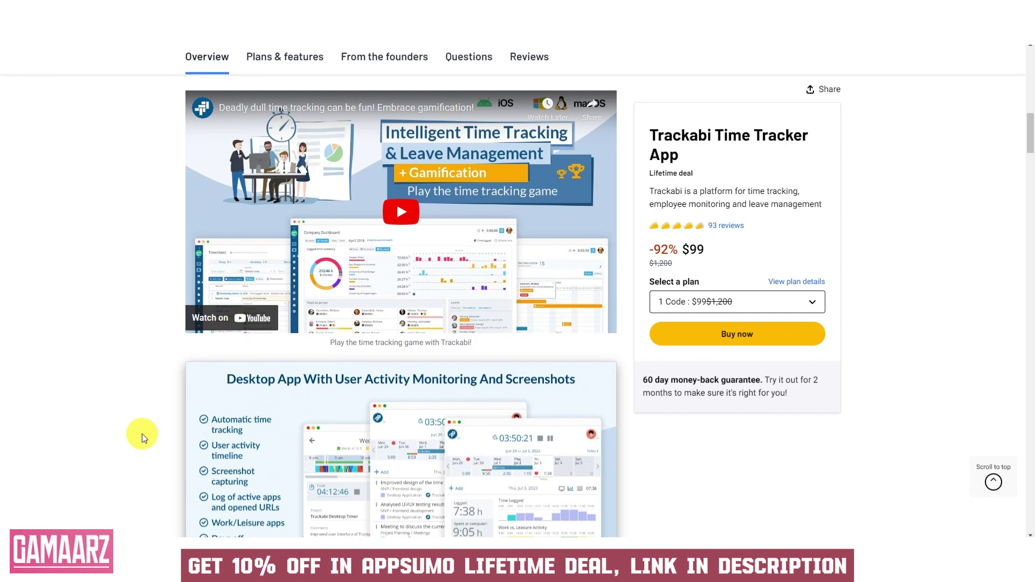
pyautogui.scroll(-1, 141, 434)
pyautogui.scroll(-1, 141, 434)
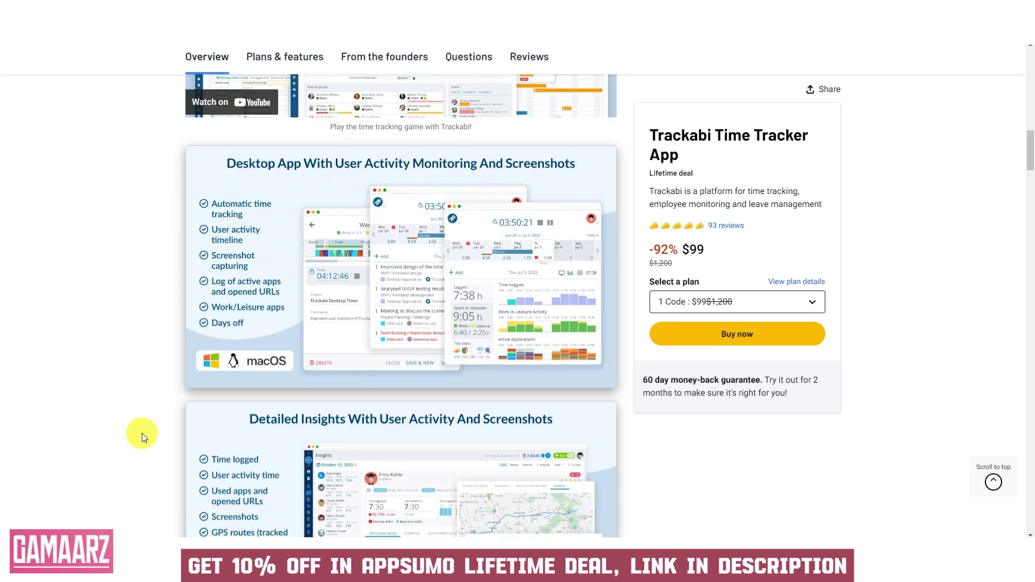
pyautogui.scroll(-2, 141, 433)
pyautogui.scroll(-1, 142, 432)
pyautogui.scroll(-2, 142, 432)
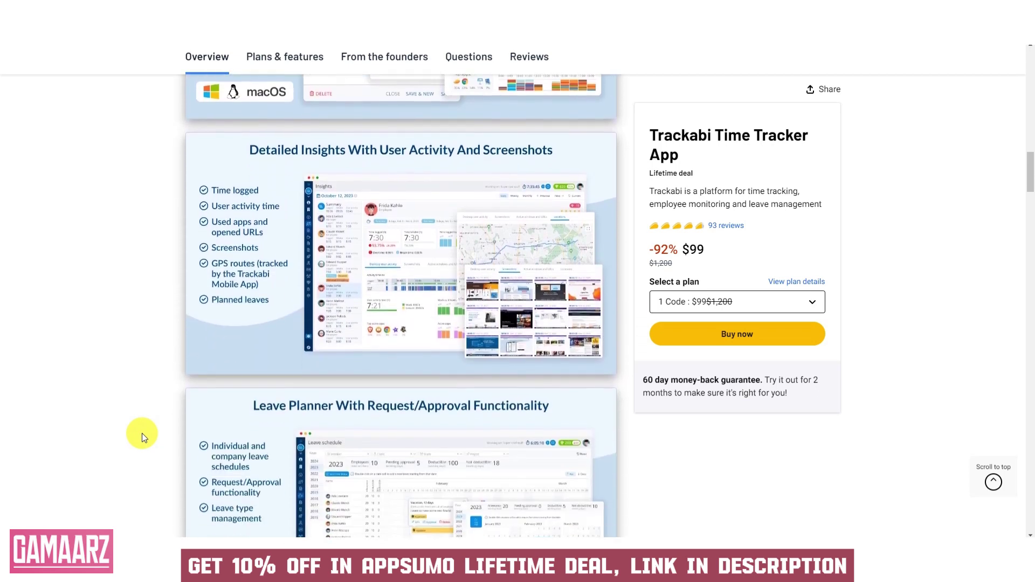
pyautogui.scroll(-1, 142, 433)
pyautogui.scroll(-2, 142, 433)
pyautogui.scroll(-3, 141, 433)
pyautogui.scroll(-2, 142, 433)
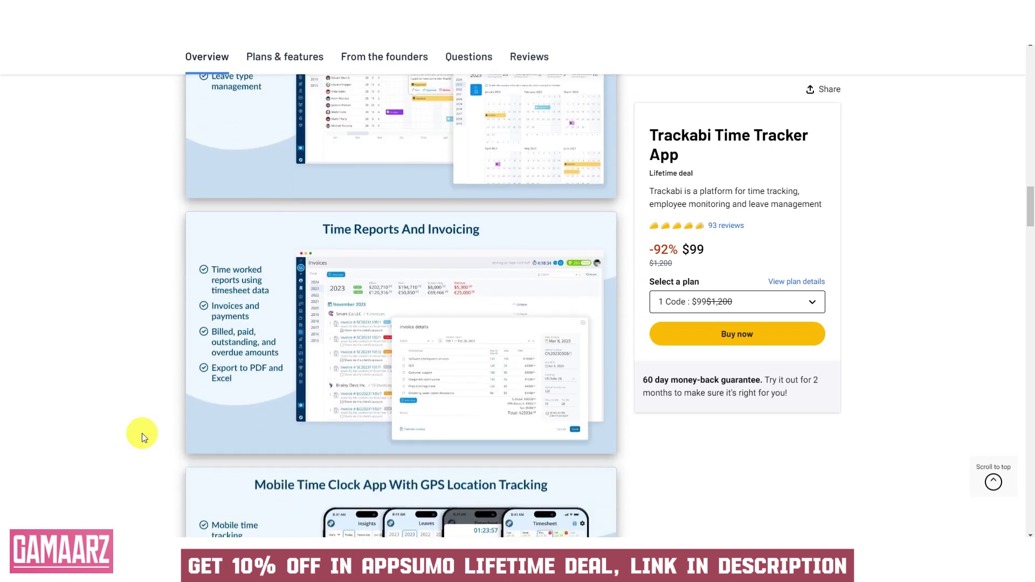
pyautogui.scroll(-3, 142, 433)
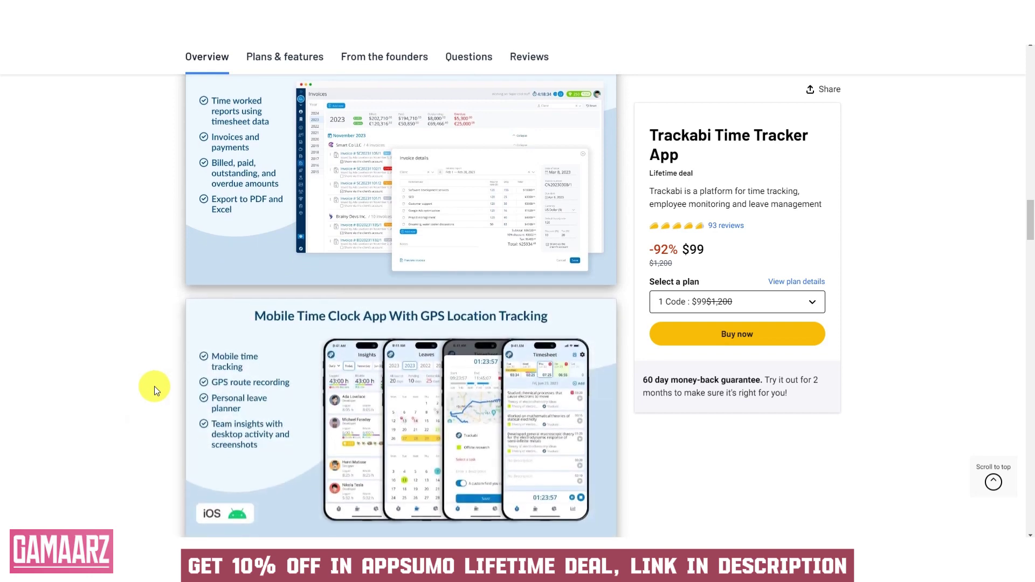
pyautogui.scroll(-1, 154, 387)
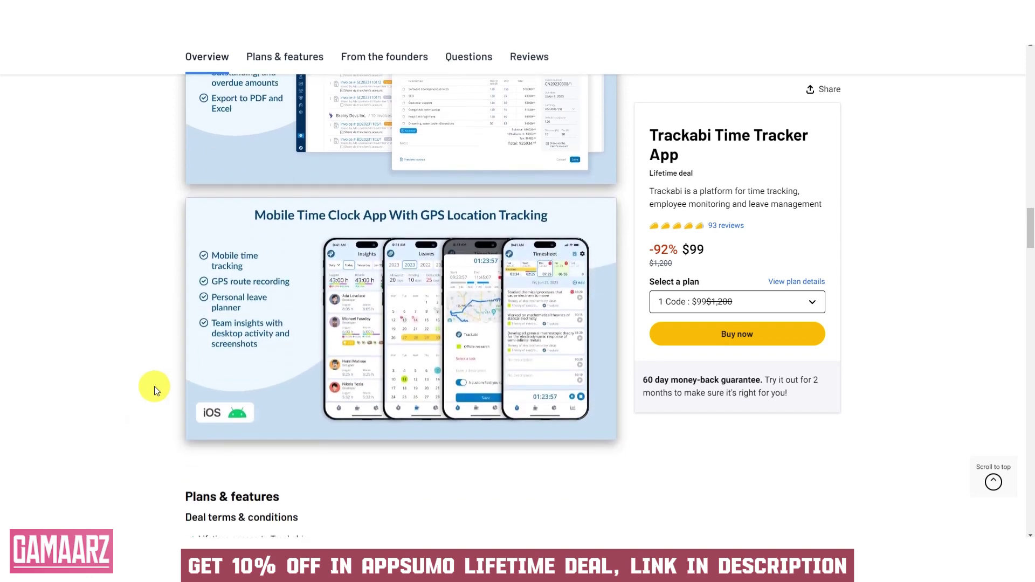
pyautogui.scroll(-1, 155, 386)
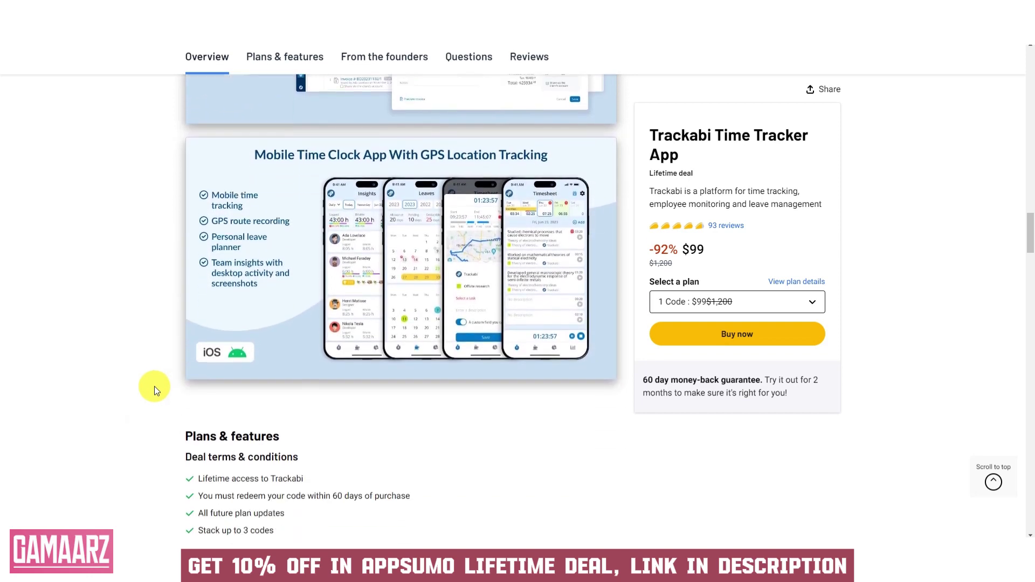
pyautogui.scroll(-1, 154, 386)
pyautogui.scroll(-2, 155, 386)
pyautogui.scroll(-1, 150, 386)
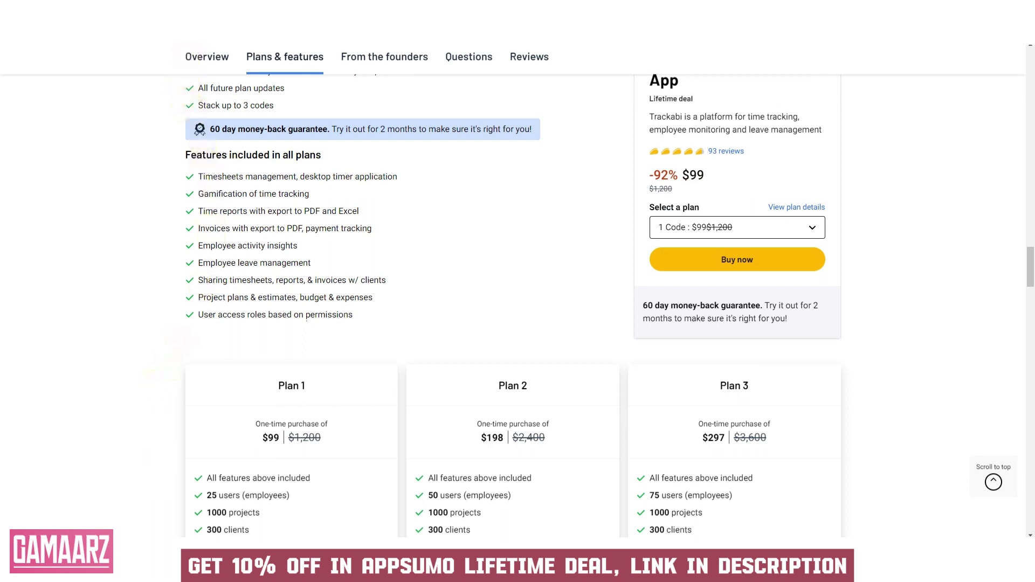
pyautogui.scroll(-1, 172, 412)
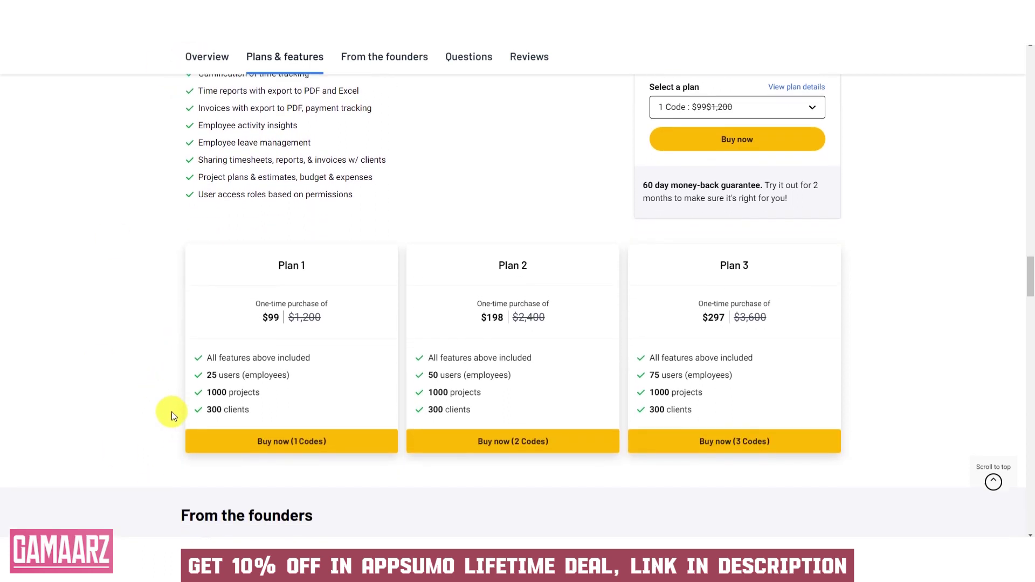
pyautogui.scroll(-1, 172, 412)
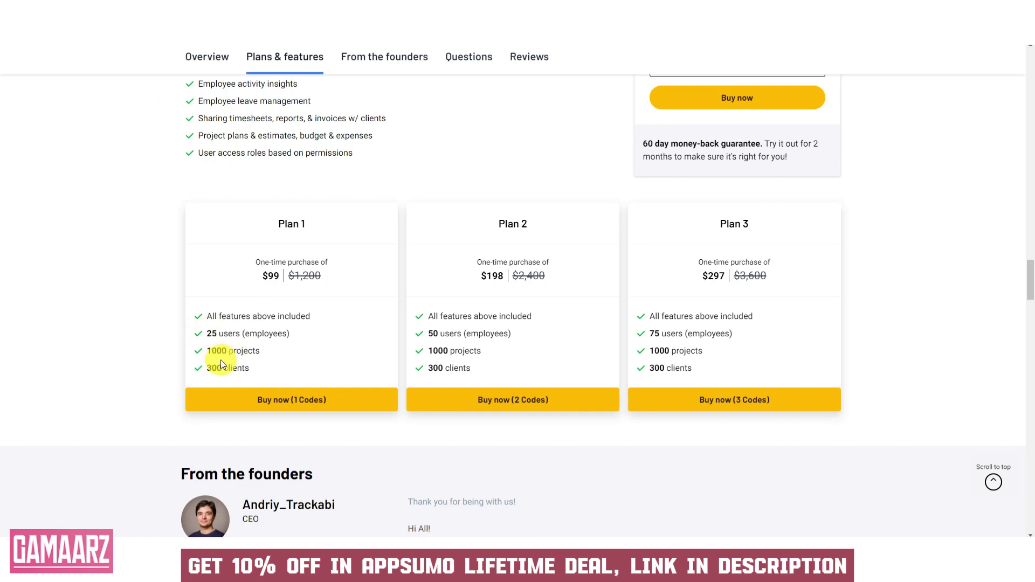
pyautogui.tripleClick(245, 338)
pyautogui.click(293, 337)
pyautogui.doubleClick(474, 335)
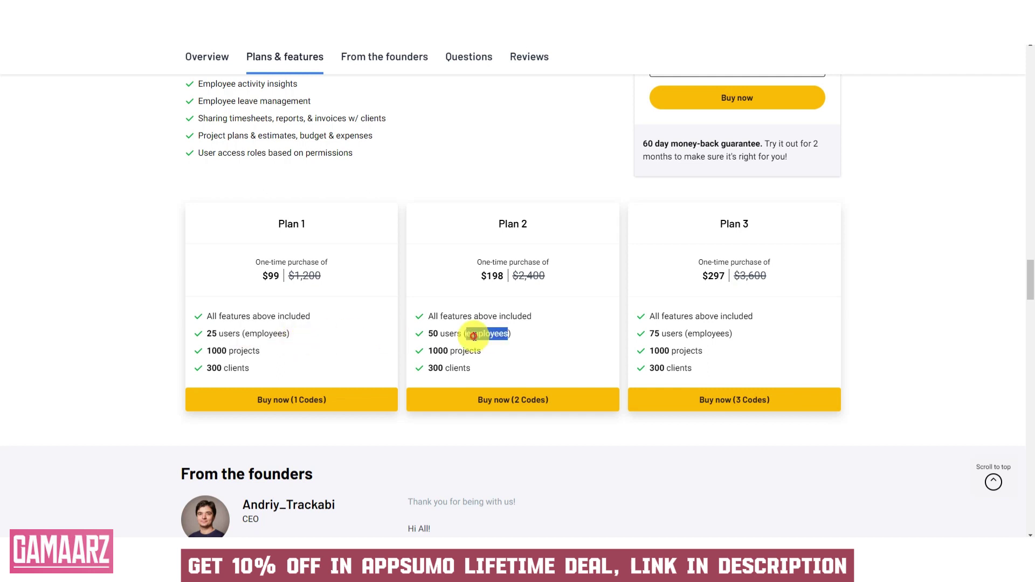
pyautogui.tripleClick(664, 333)
pyautogui.click(756, 337)
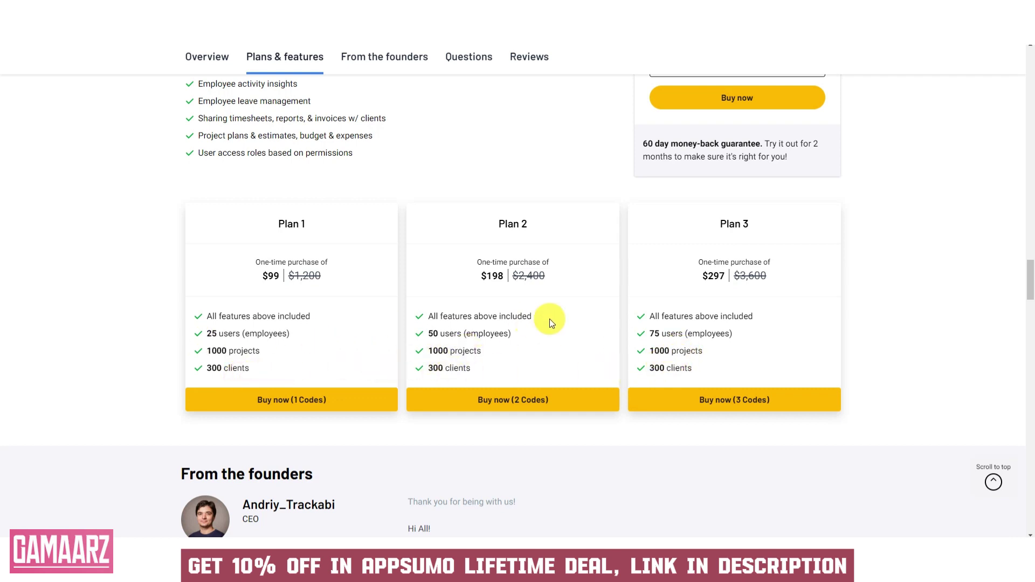
pyautogui.tripleClick(676, 335)
pyautogui.click(752, 332)
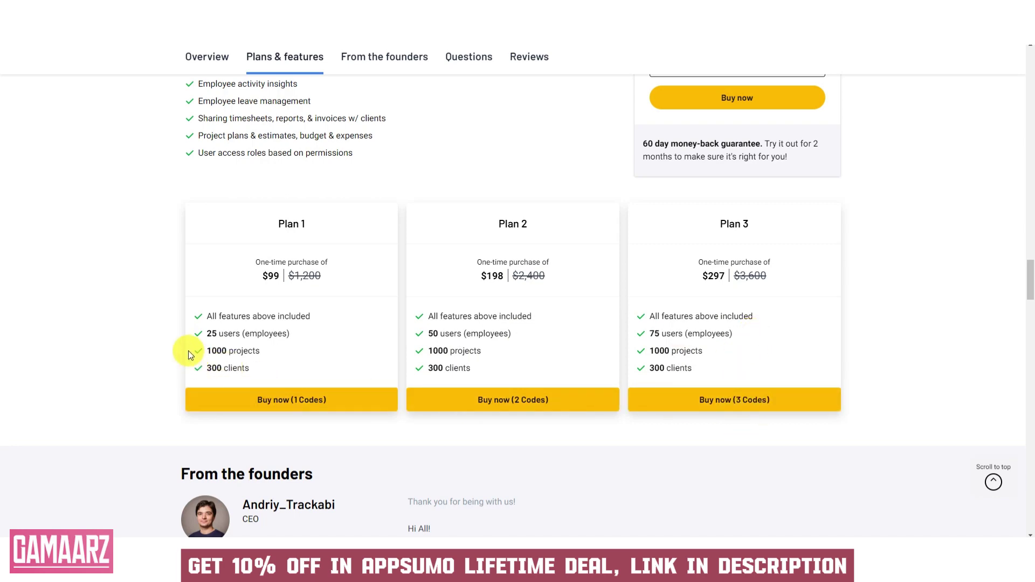
pyautogui.scroll(-2, 133, 361)
pyautogui.scroll(-3, 134, 360)
pyautogui.scroll(-2, 133, 361)
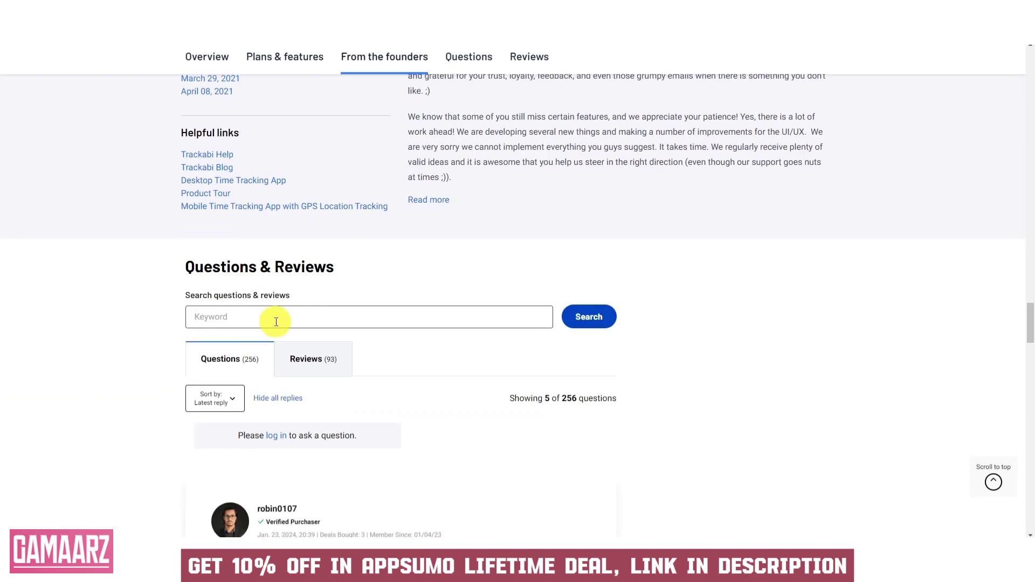
# Leave the keyword search box empty and sort the questions by Helpful
pyautogui.tripleClick(219, 295)
pyautogui.click(363, 295)
pyautogui.click(209, 316)
pyautogui.click(133, 358)
pyautogui.click(212, 396)
pyautogui.scroll(-1, 203, 425)
pyautogui.click(199, 347)
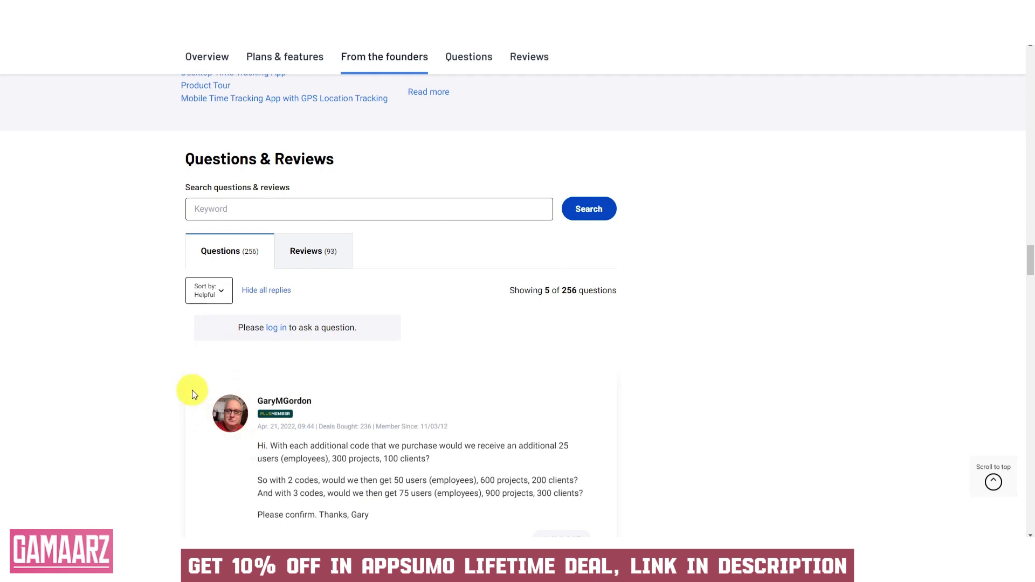
pyautogui.scroll(-1, 173, 394)
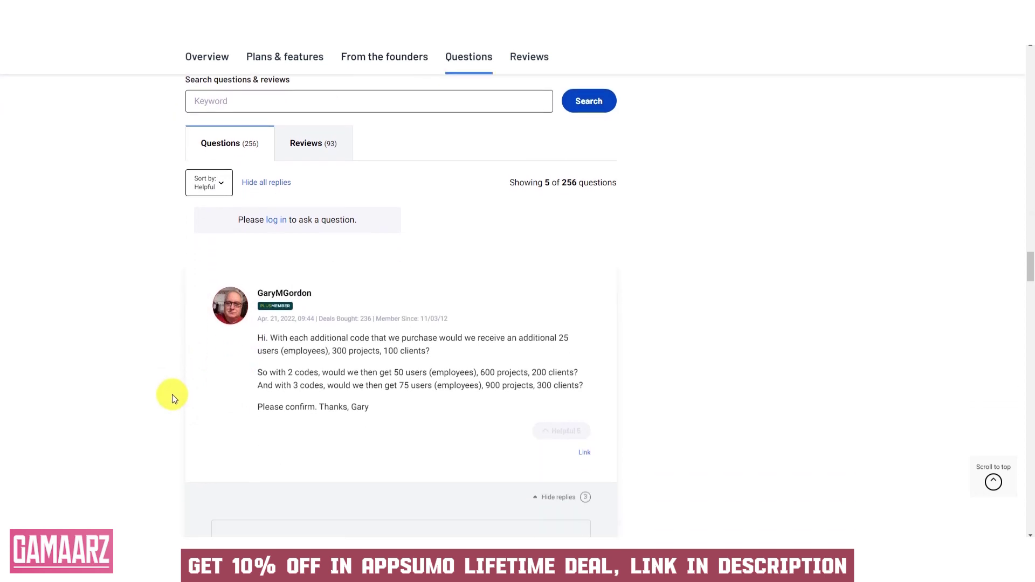
pyautogui.scroll(-1, 172, 394)
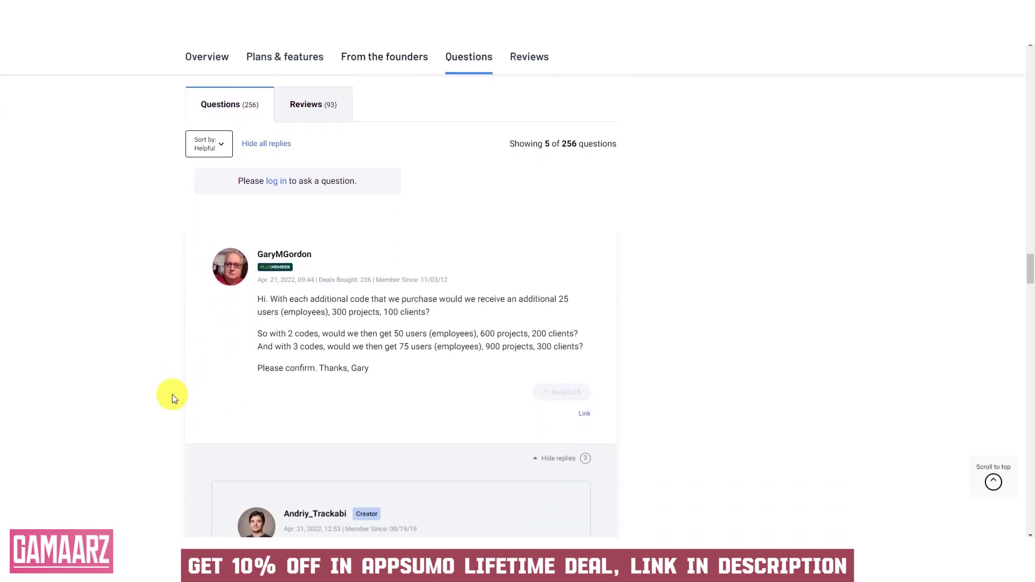
pyautogui.scroll(-2, 172, 394)
pyautogui.scroll(-2, 173, 394)
pyautogui.scroll(-1, 163, 393)
pyautogui.scroll(-2, 163, 393)
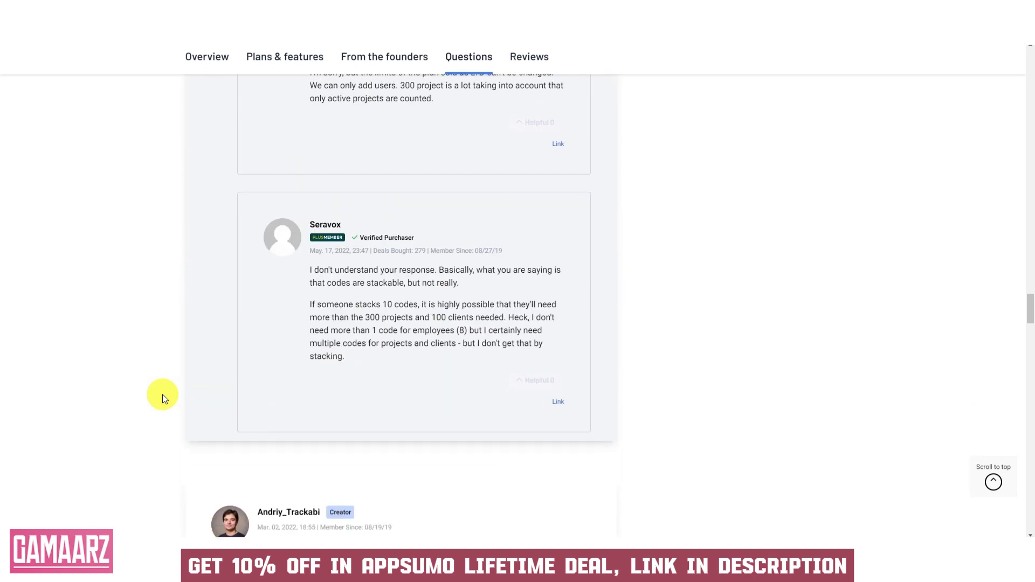
pyautogui.scroll(-1, 163, 394)
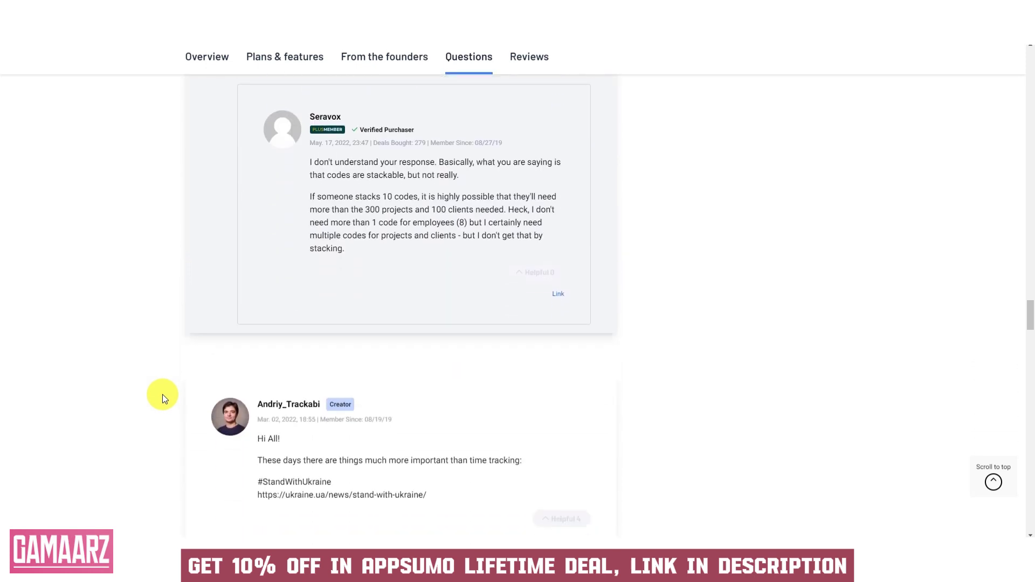
pyautogui.scroll(-1, 162, 394)
pyautogui.scroll(-1, 163, 394)
pyautogui.scroll(-1, 162, 394)
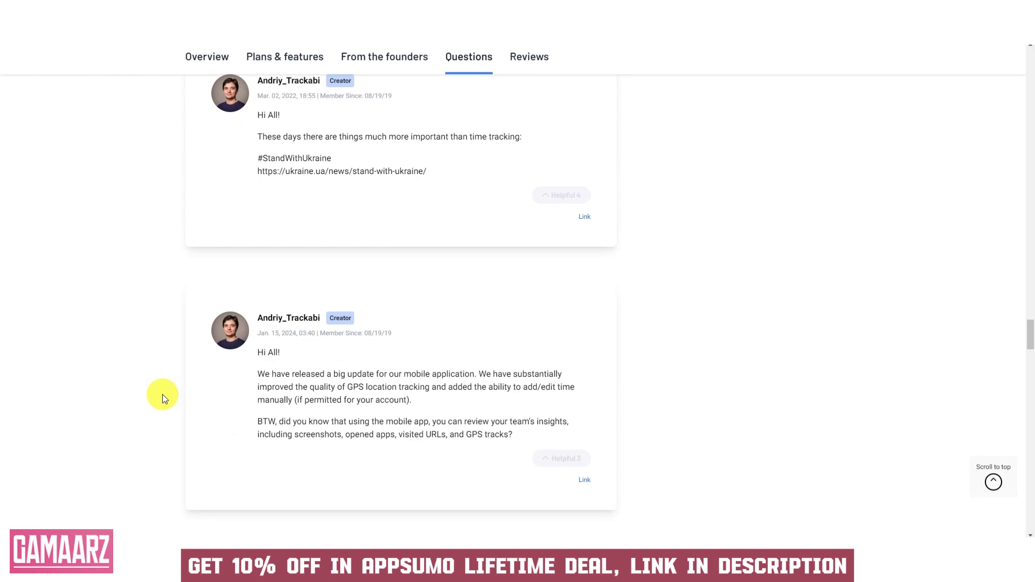
pyautogui.scroll(-1, 163, 394)
pyautogui.scroll(-2, 162, 394)
pyautogui.scroll(-2, 163, 398)
pyautogui.scroll(-2, 162, 398)
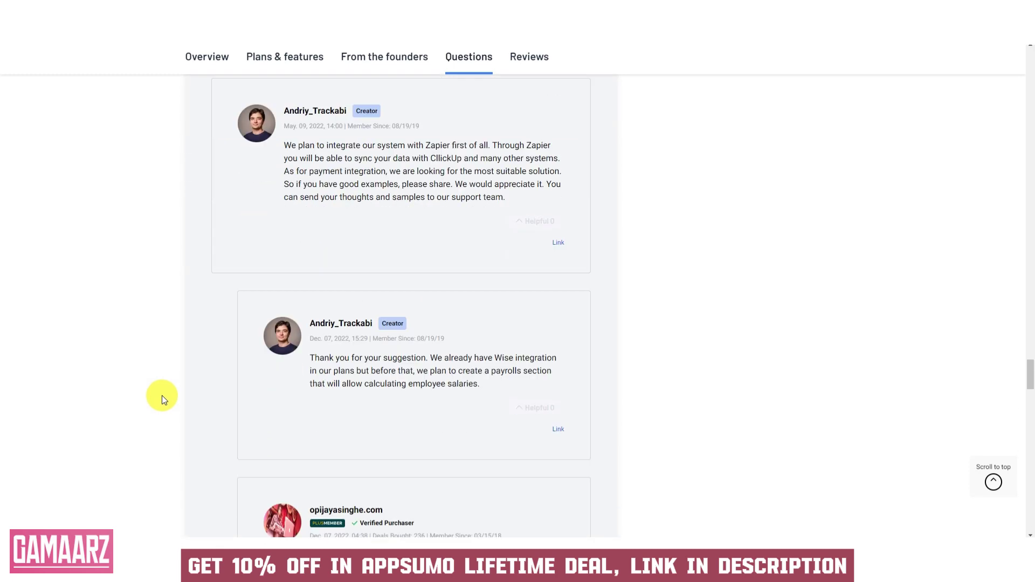
pyautogui.scroll(-2, 161, 398)
pyautogui.scroll(-2, 162, 398)
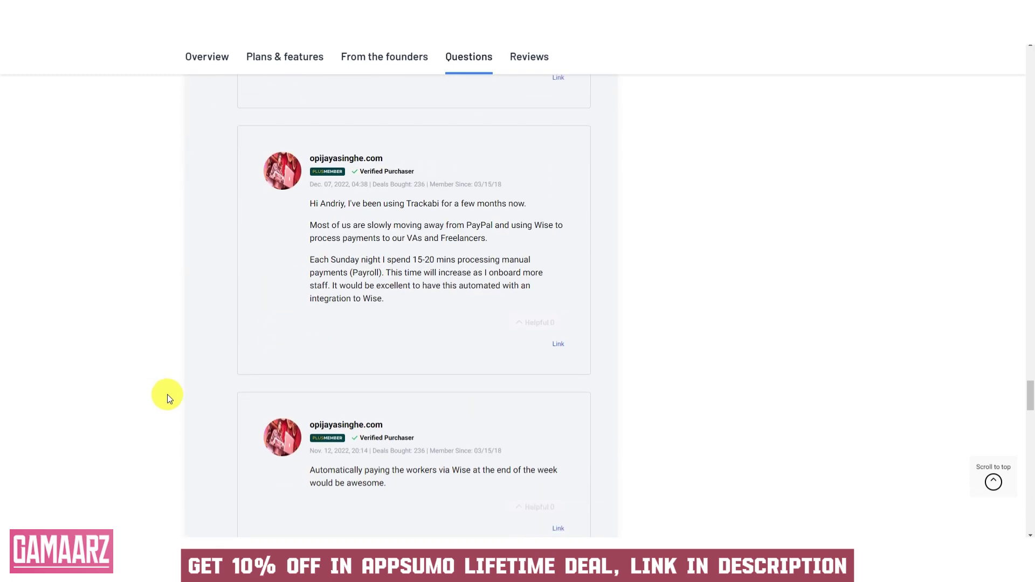
# In the Reviews list, try Oldest order, then sort by Rating (Highest)
pyautogui.click(547, 59)
pyautogui.click(209, 199)
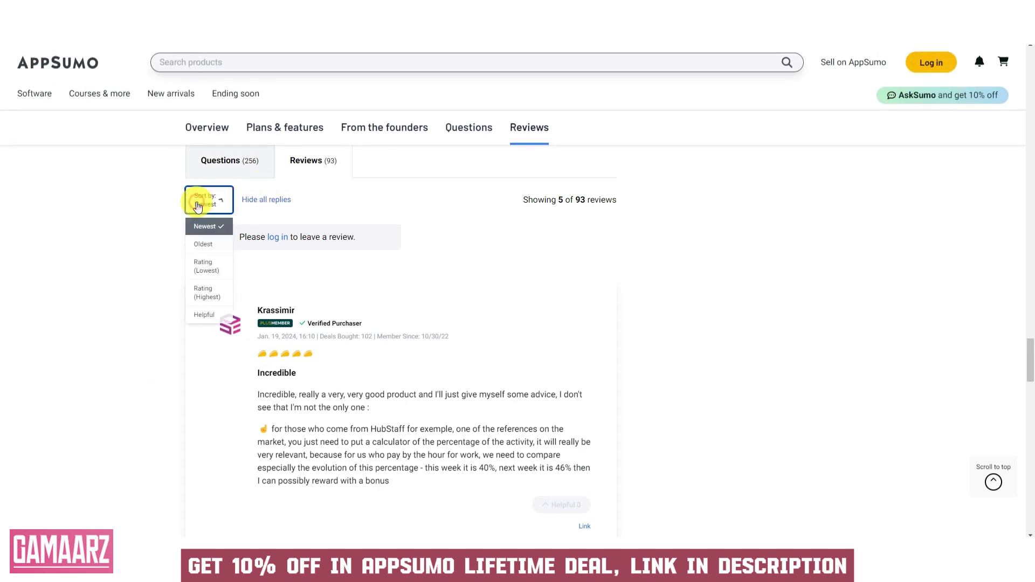
pyautogui.click(203, 309)
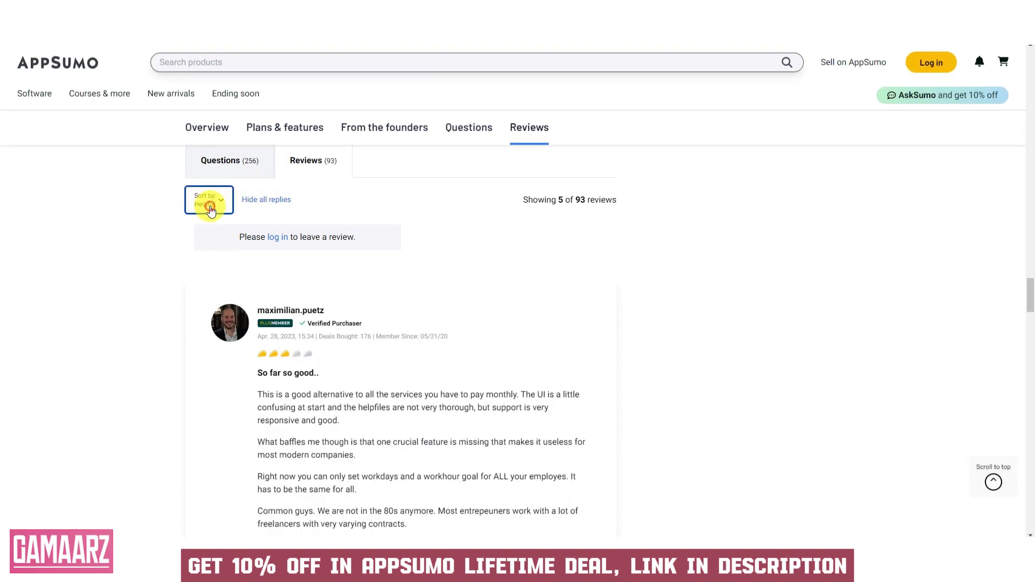
pyautogui.click(209, 204)
pyautogui.click(204, 244)
pyautogui.click(209, 202)
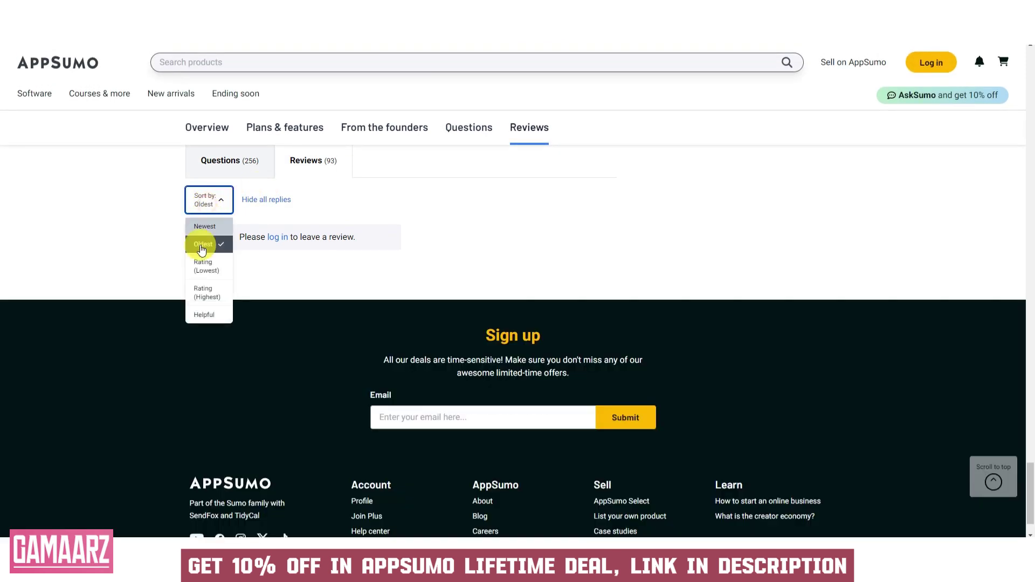
pyautogui.click(204, 291)
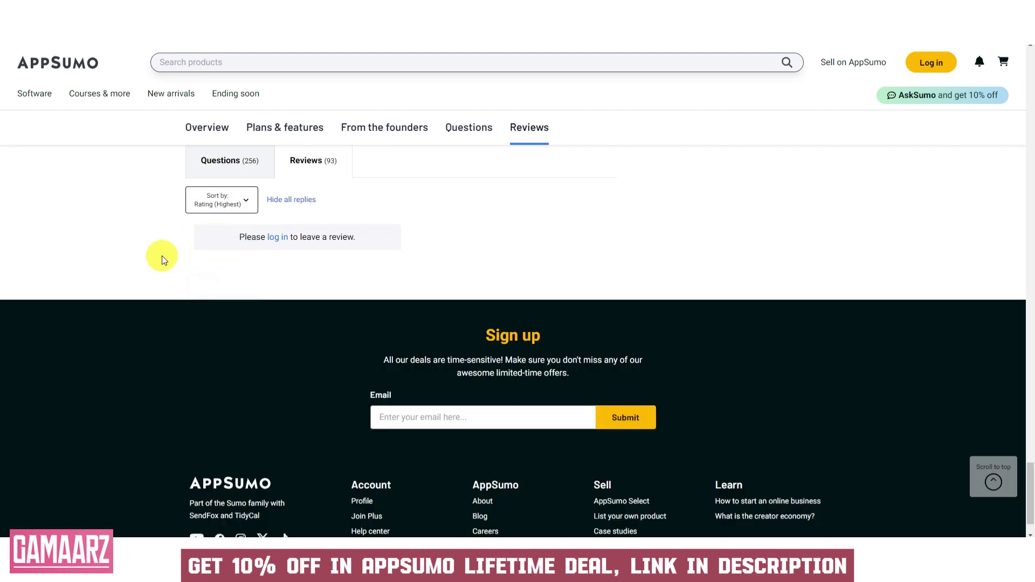
pyautogui.scroll(-2, 153, 273)
pyautogui.scroll(-1, 153, 272)
pyautogui.scroll(-2, 111, 295)
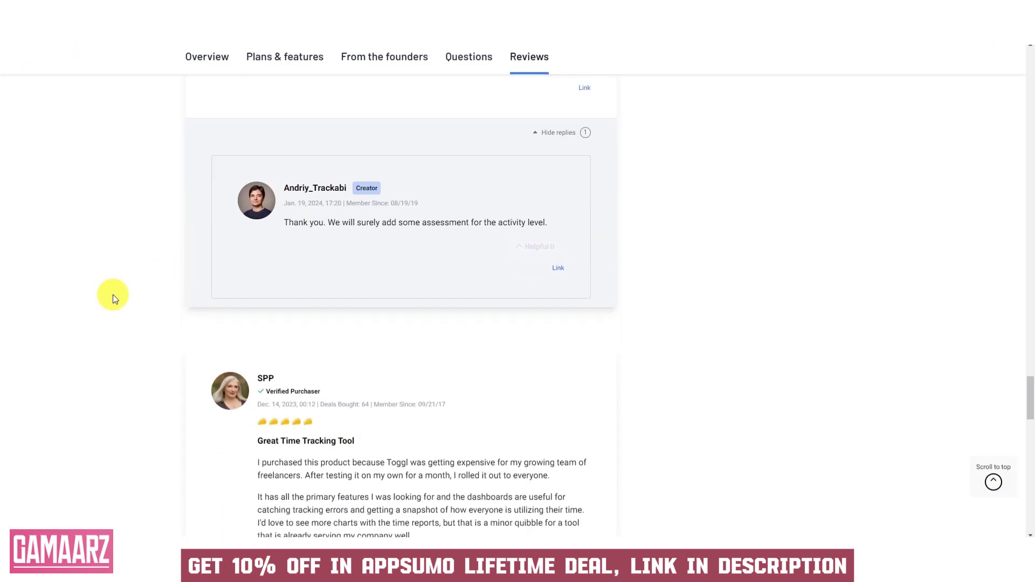
pyautogui.scroll(-2, 304, 316)
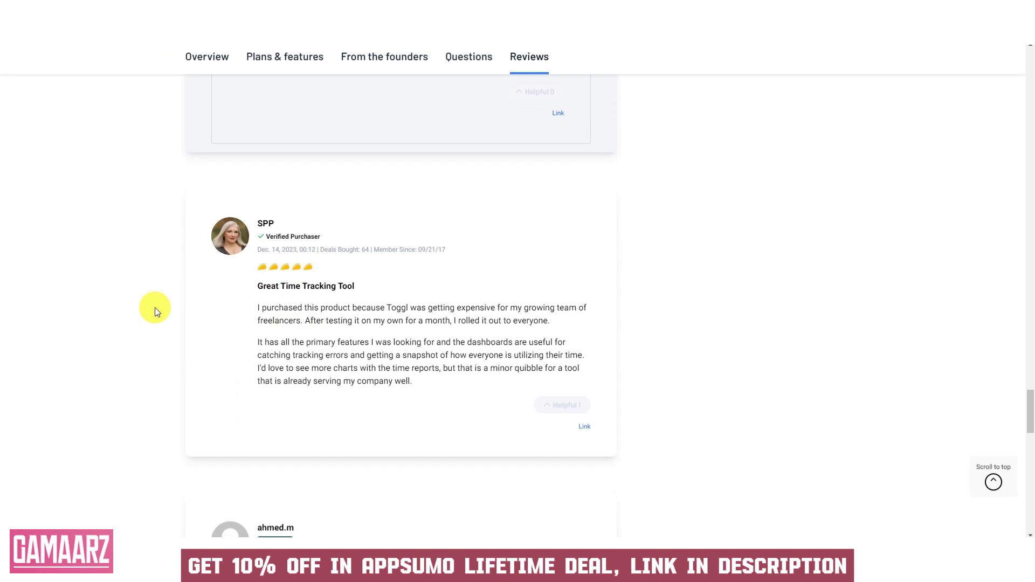
pyautogui.scroll(-3, 154, 308)
pyautogui.scroll(-1, 191, 254)
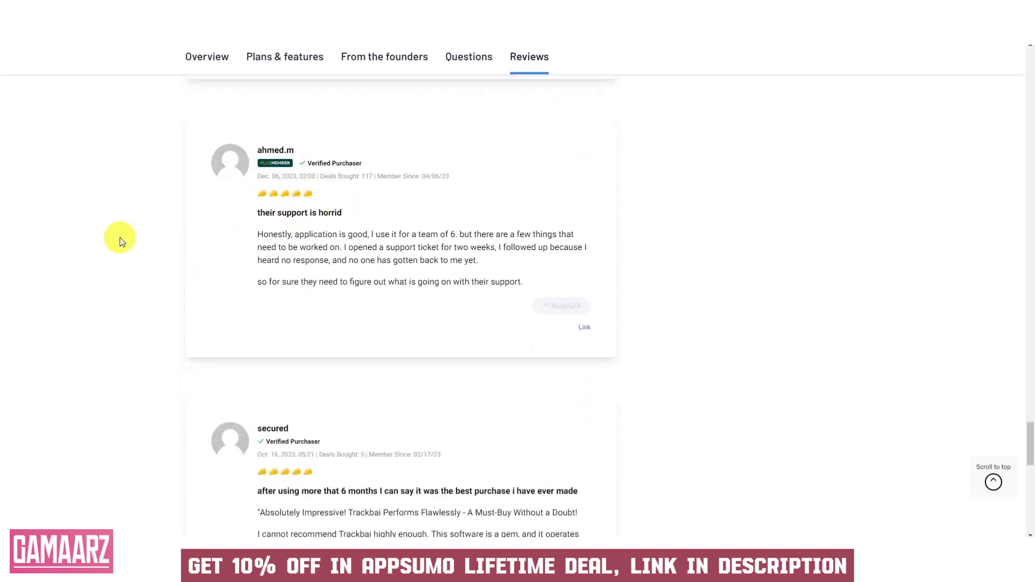
pyautogui.scroll(-2, 120, 241)
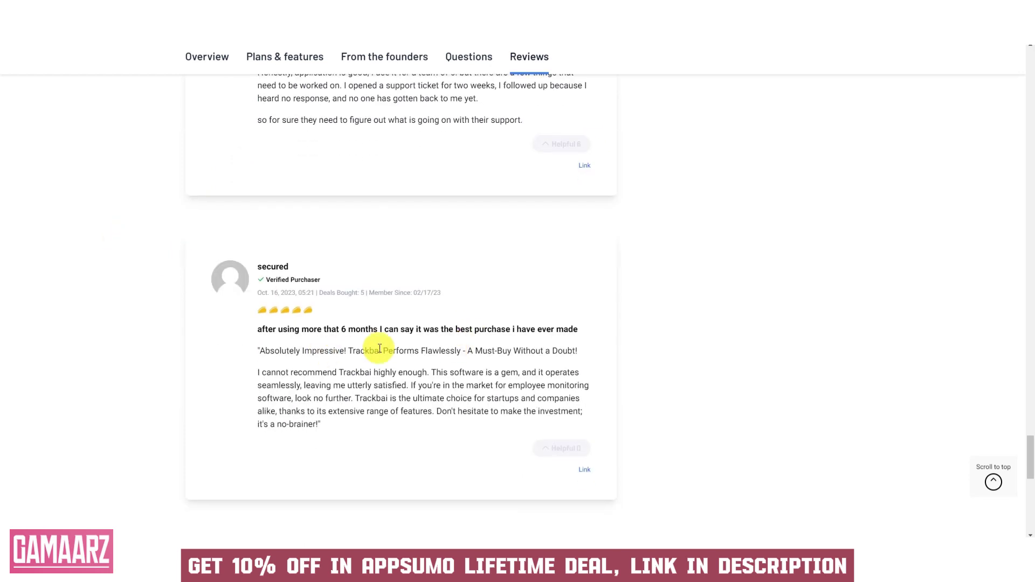